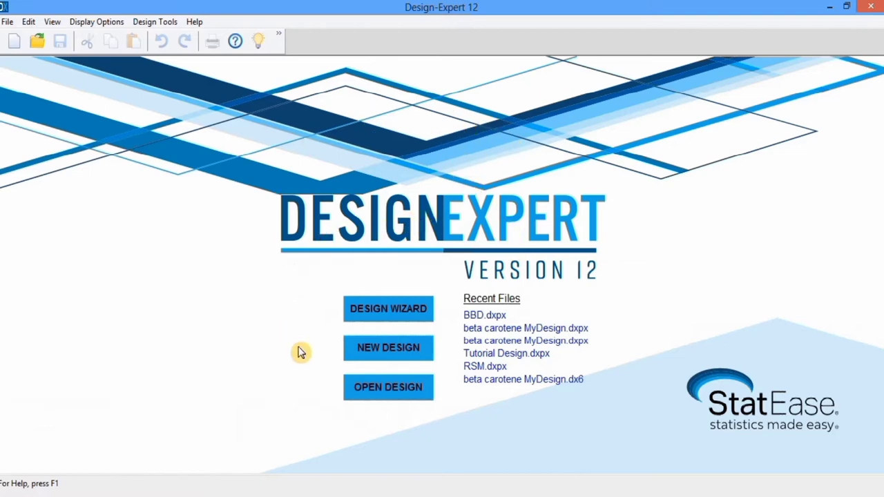
Start a new design and choose the randomized Box-Behnken design under Response Surface.
click(384, 347)
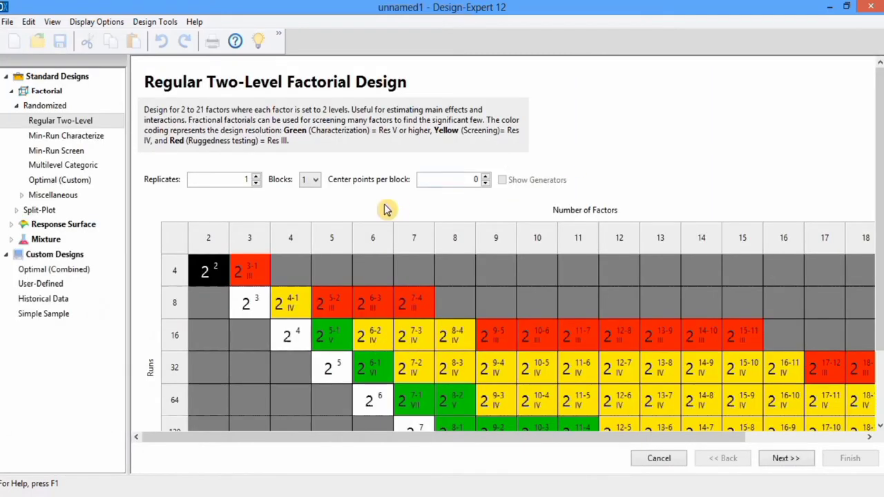
click(79, 226)
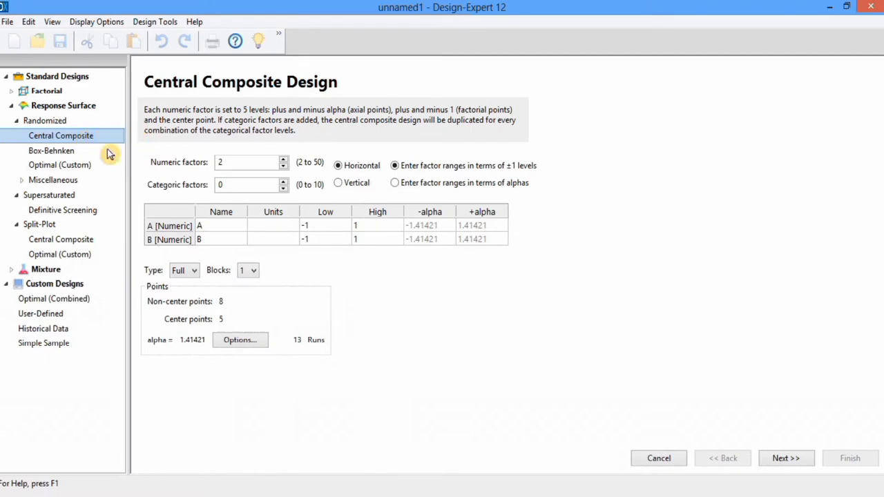
click(73, 151)
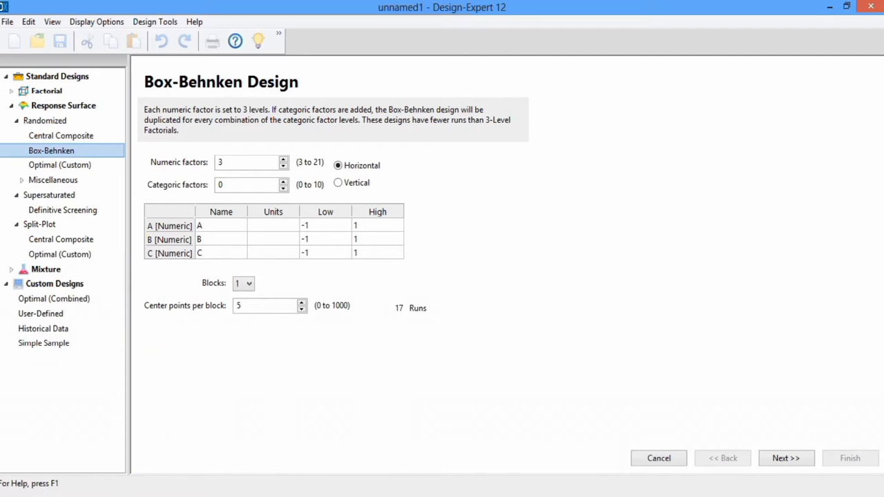
Review the title page and the Table 1 factor levels of BBD 1.pdf in Foxit Reader, and return to Design-Expert.
click(108, 491)
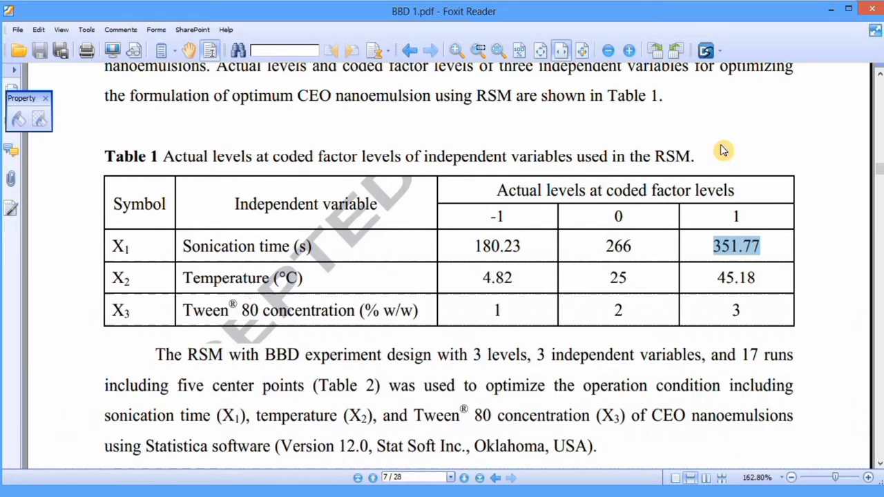
click(796, 159)
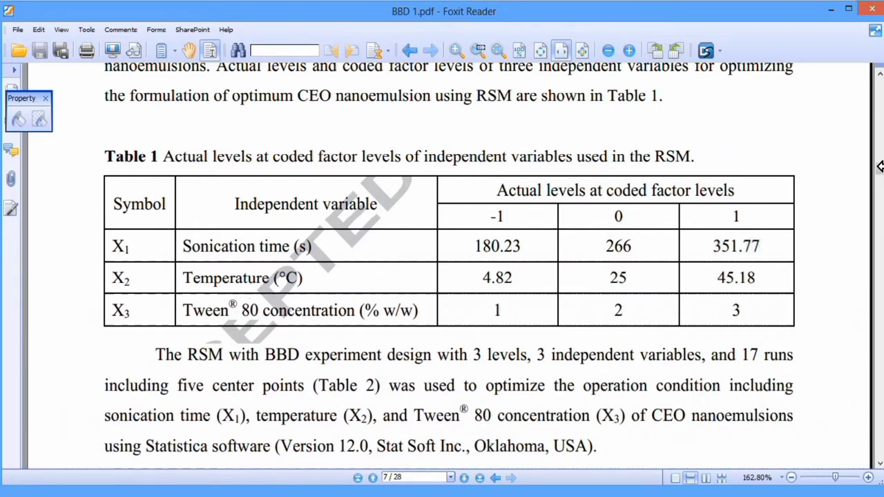
drag(879, 173, 878, 80)
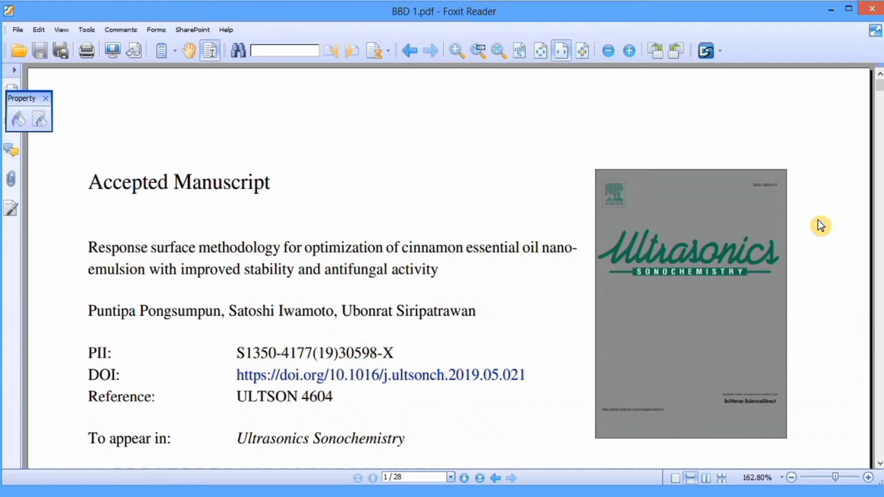
scroll(820, 226, down, 4)
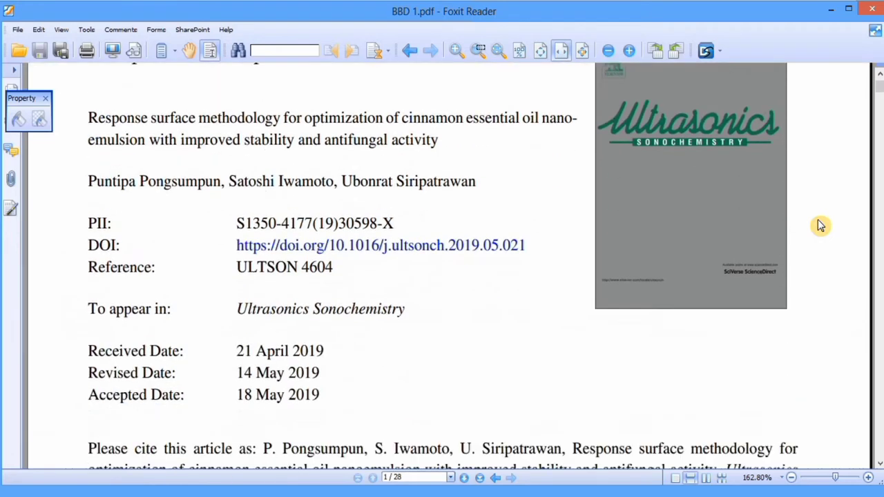
scroll(820, 226, down, 15)
scroll(820, 226, down, 20)
scroll(820, 225, down, 20)
scroll(820, 226, down, 20)
scroll(819, 226, down, 20)
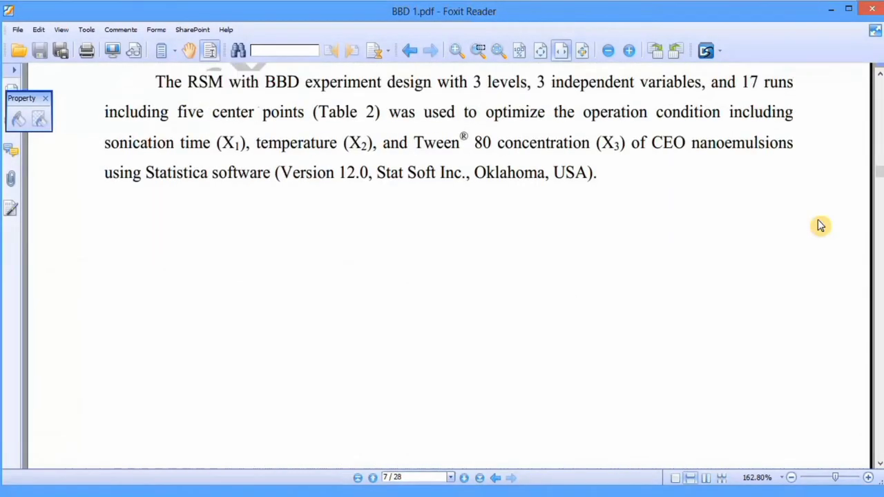
scroll(820, 226, up, 5)
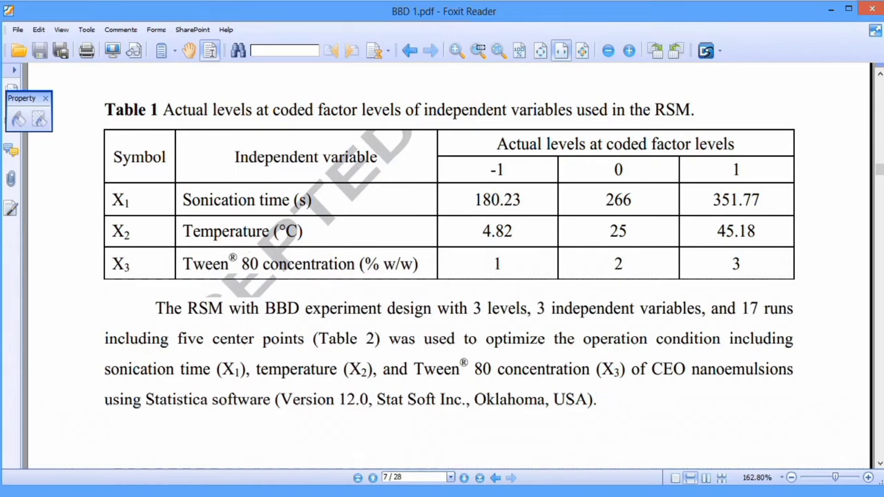
key(alt+Tab)
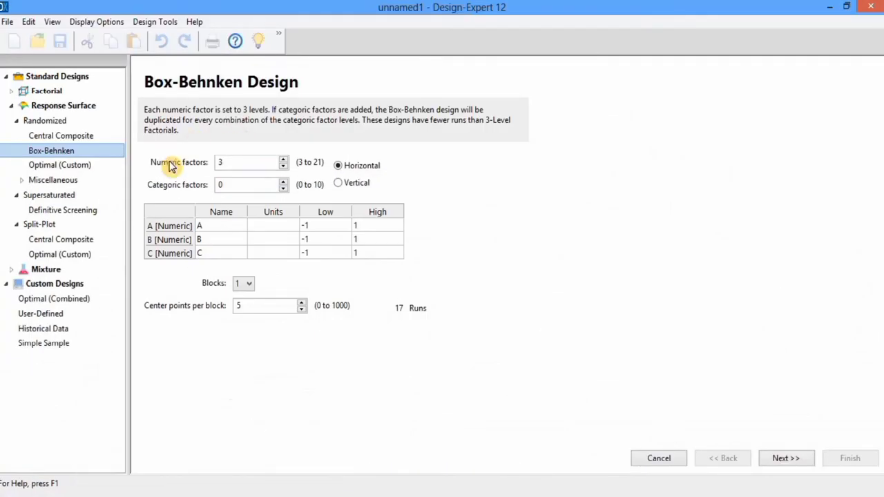
Try four numeric factors and the vertical factor table, restoring three factors and the horizontal layout.
click(283, 160)
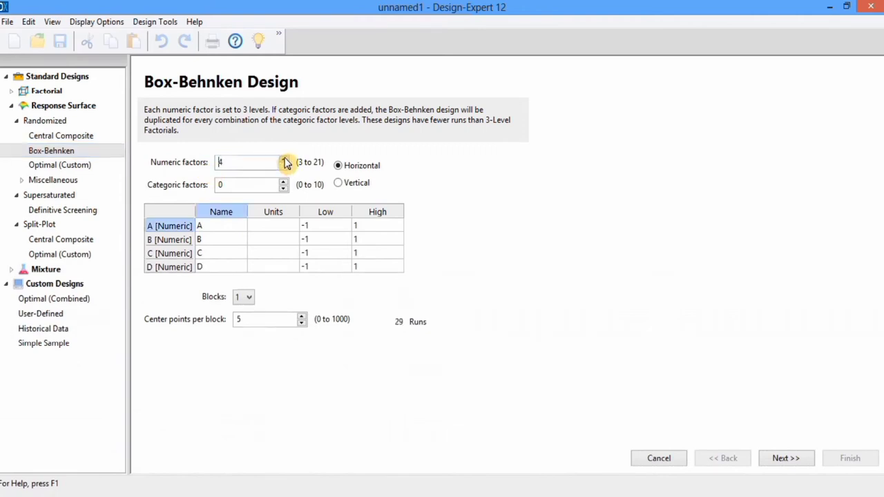
click(283, 167)
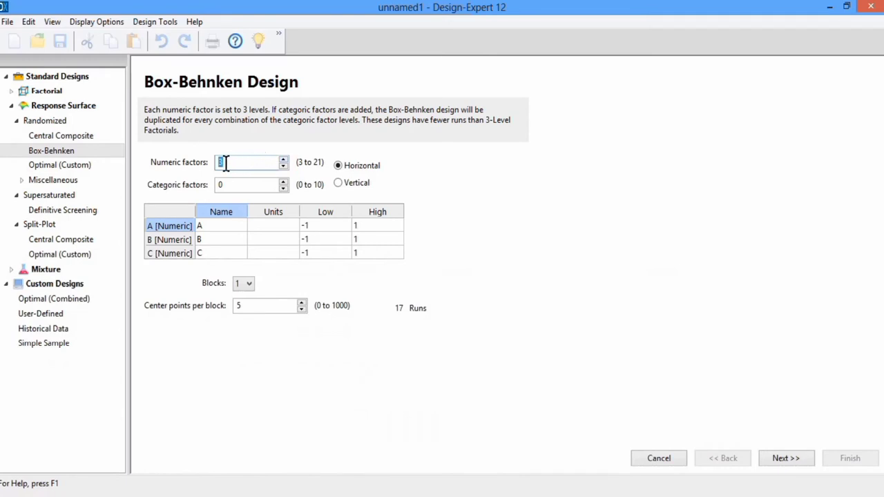
click(283, 168)
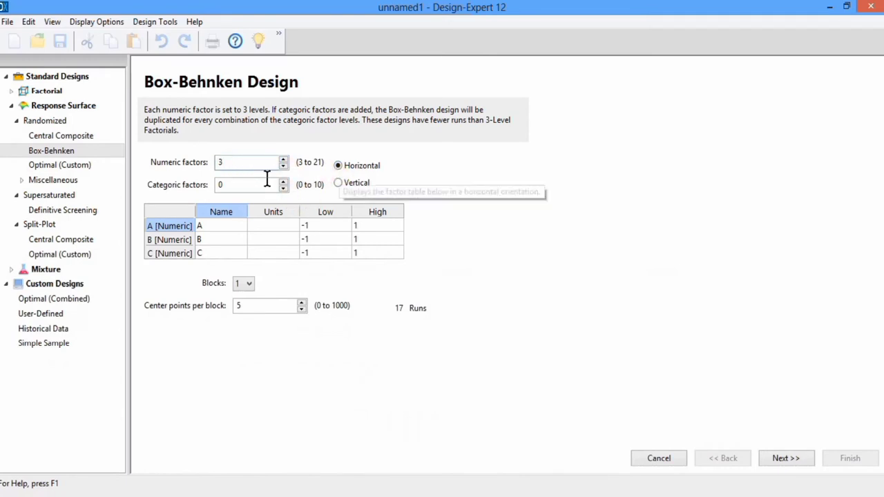
click(340, 185)
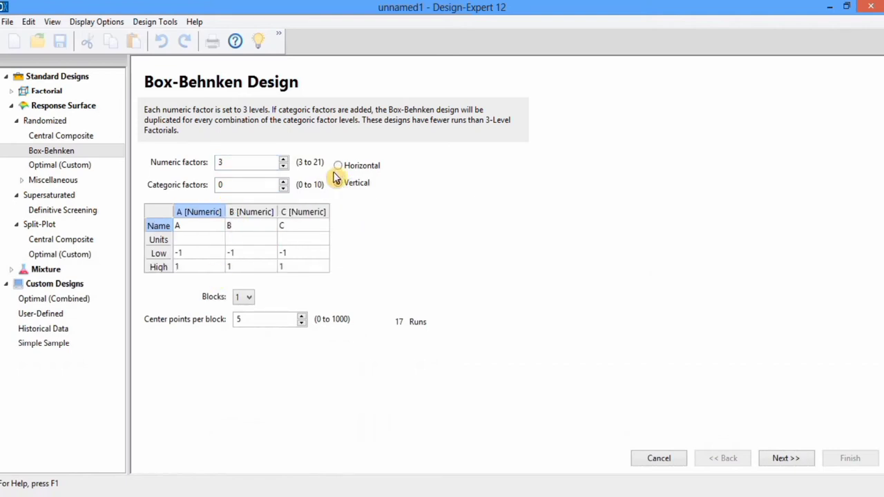
click(339, 169)
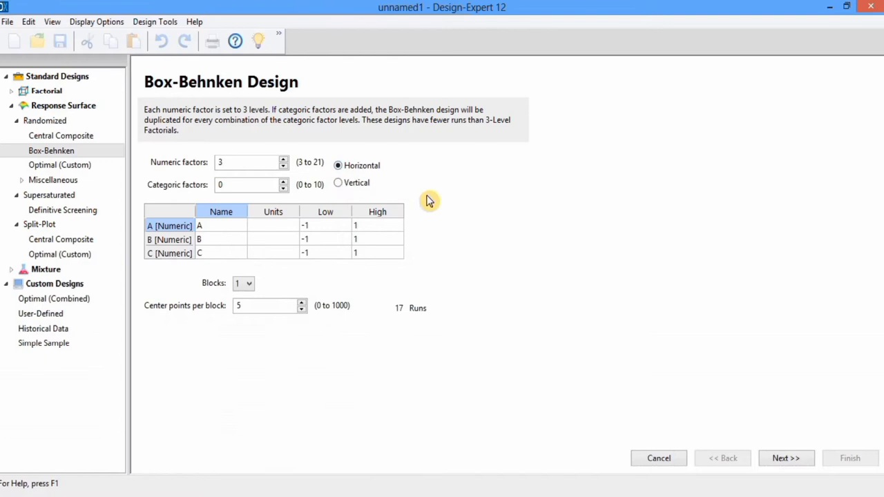
Name factor A "Homogenization Time" and set its units to Second.
click(221, 224)
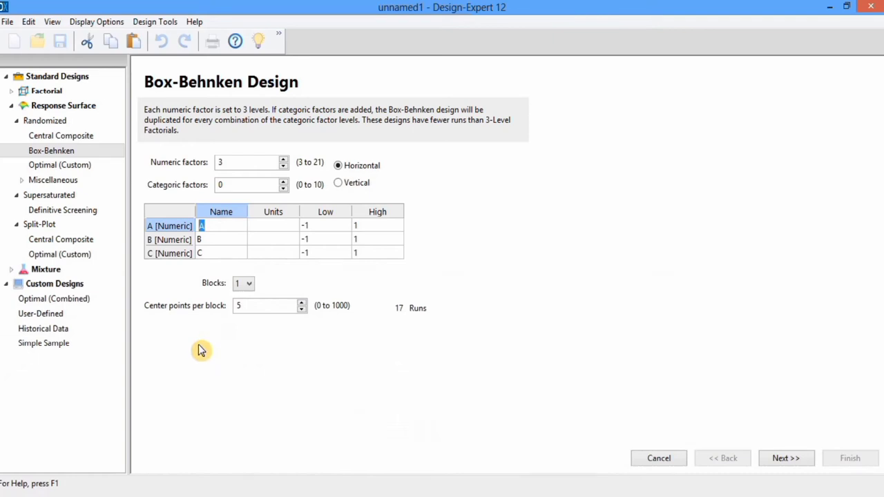
text(Homoge)
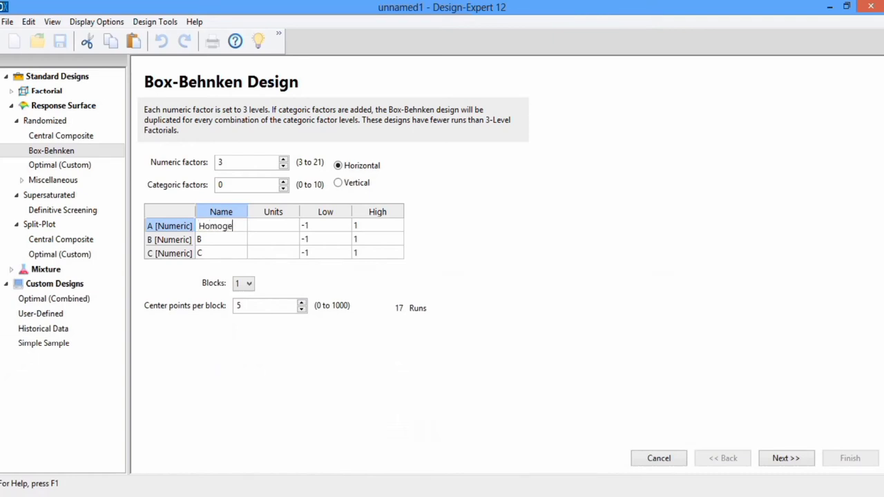
text(nization)
text( Time)
click(270, 226)
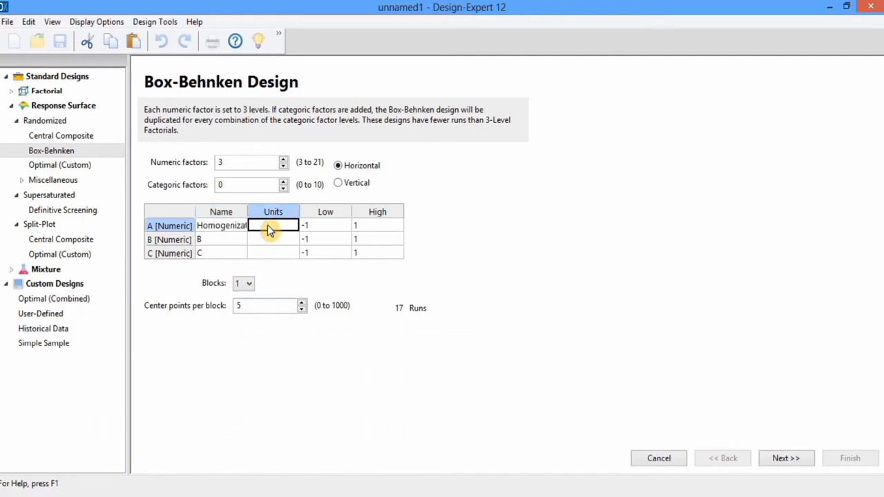
text(Se)
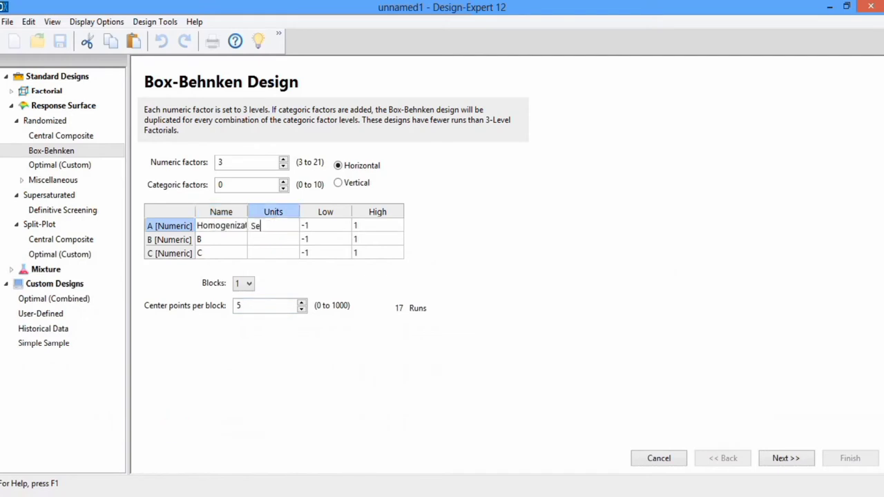
text(cond)
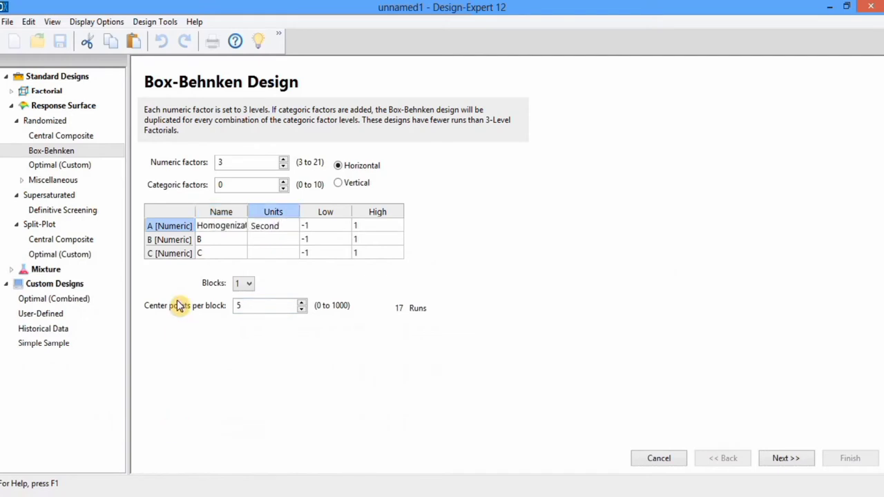
Name factor B "Temperature" in the factor table.
click(227, 239)
text(Temp)
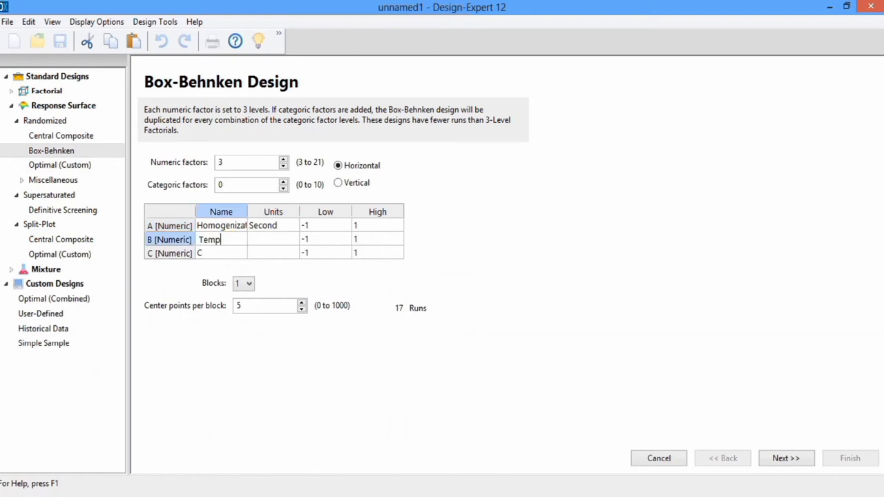
text(erature)
click(274, 242)
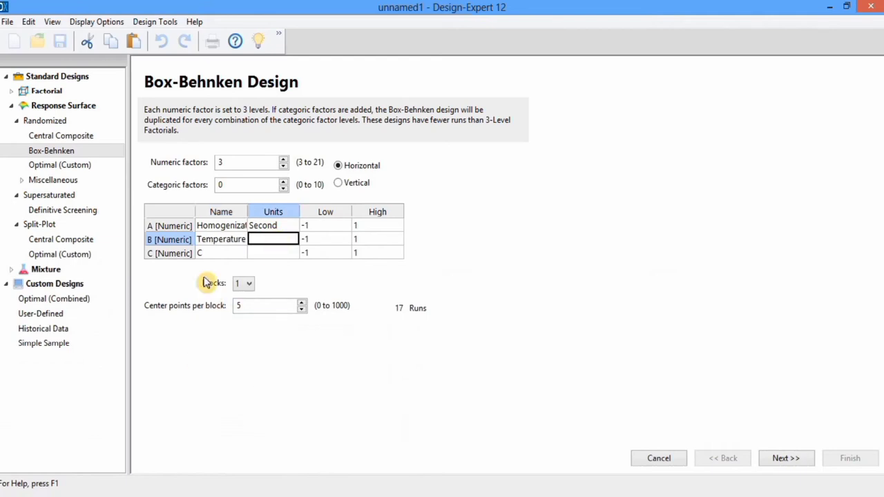
Name factor C "Surfactant" and set its units to %.
click(214, 253)
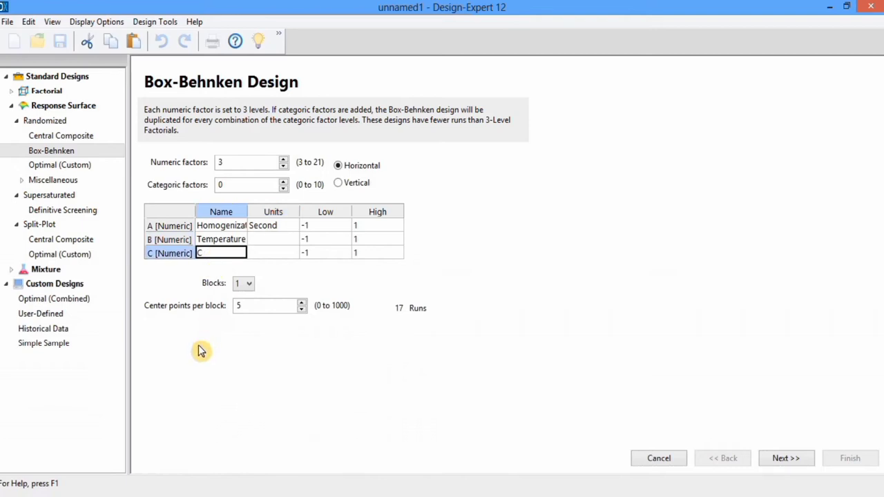
text(Surfactant)
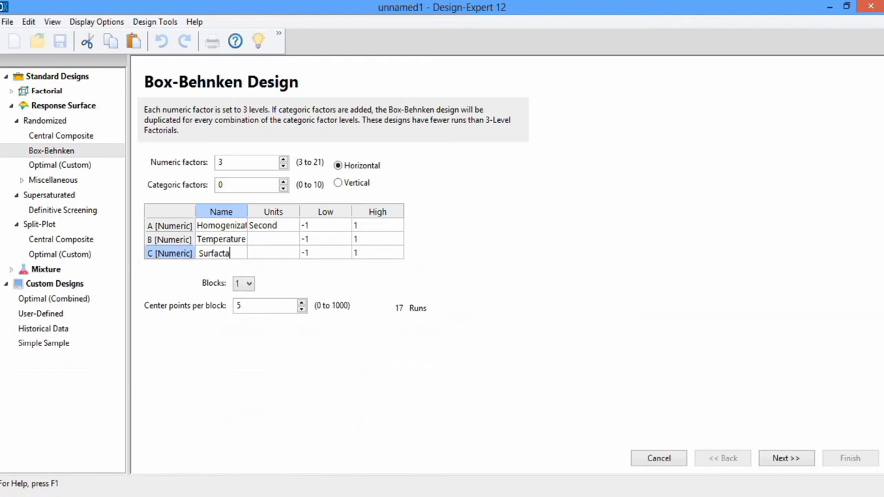
click(281, 255)
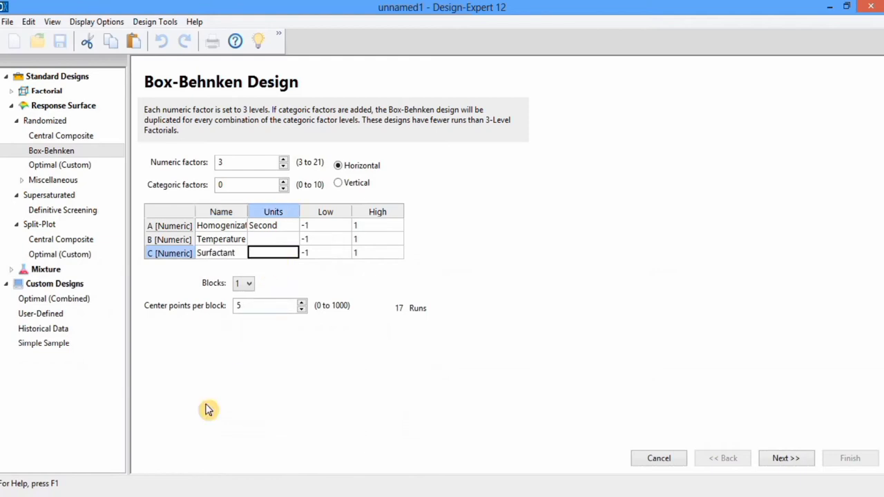
text(%)
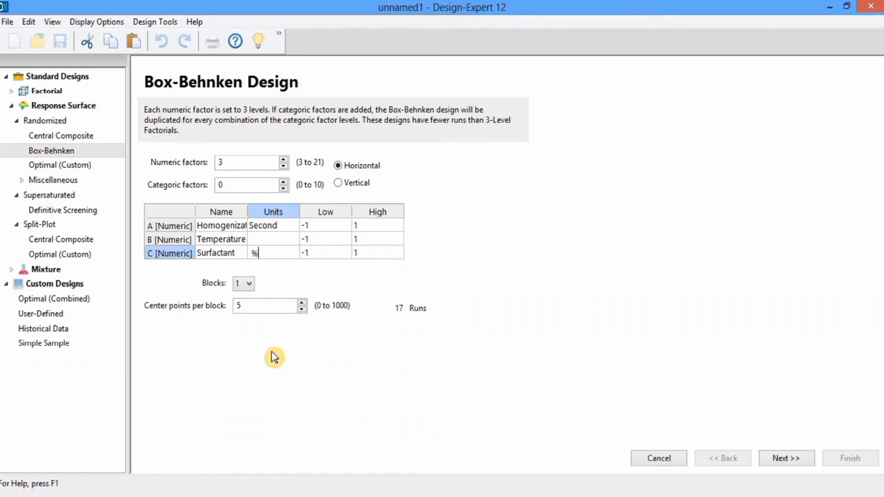
Switch to BBD 1.pdf in Foxit Reader and copy the sonication time's -1 level, 180.23, from Table 1.
click(28, 107)
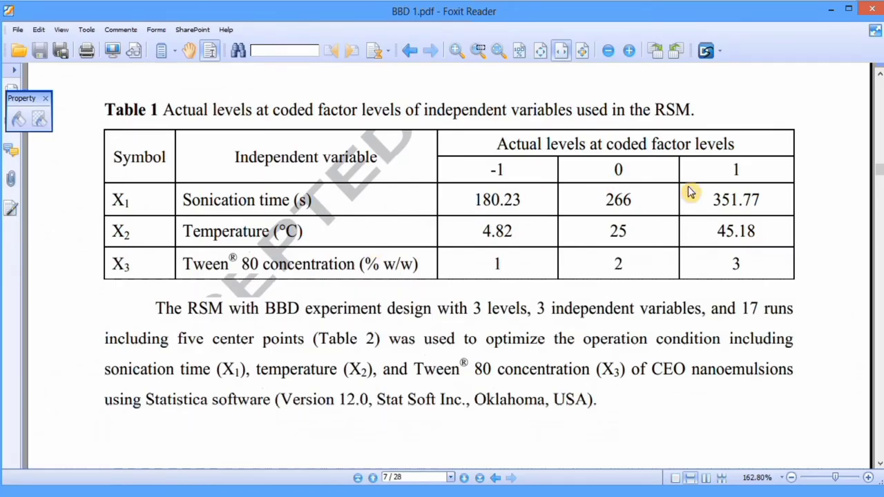
drag(475, 200, 508, 200)
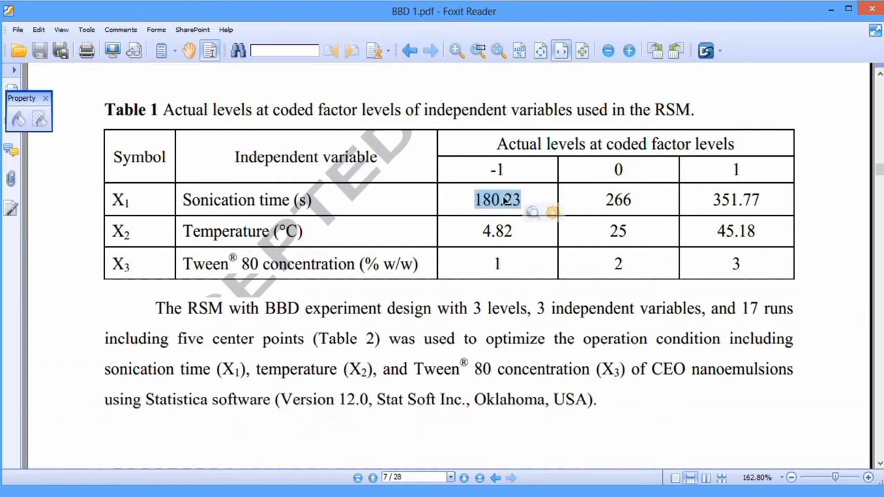
right_click(508, 200)
click(525, 203)
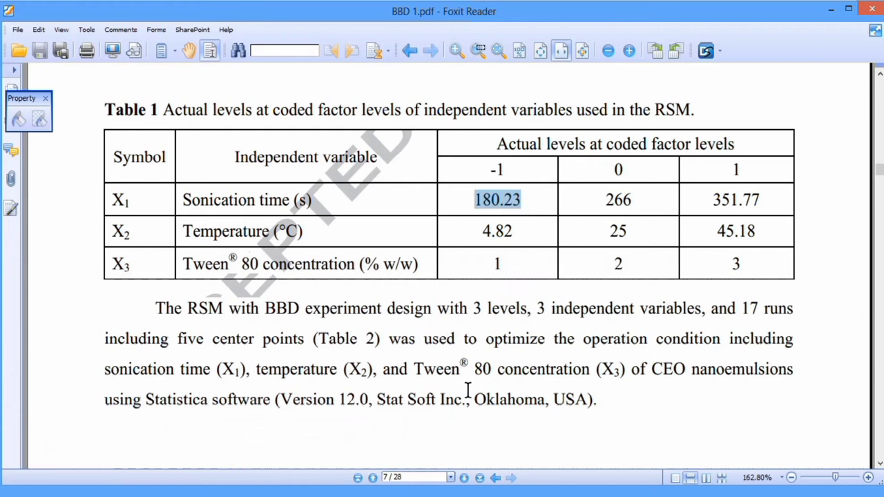
Return to Design-Expert and set the low level of factor A to 180.23 and its high level to 351.77.
key(alt+Tab)
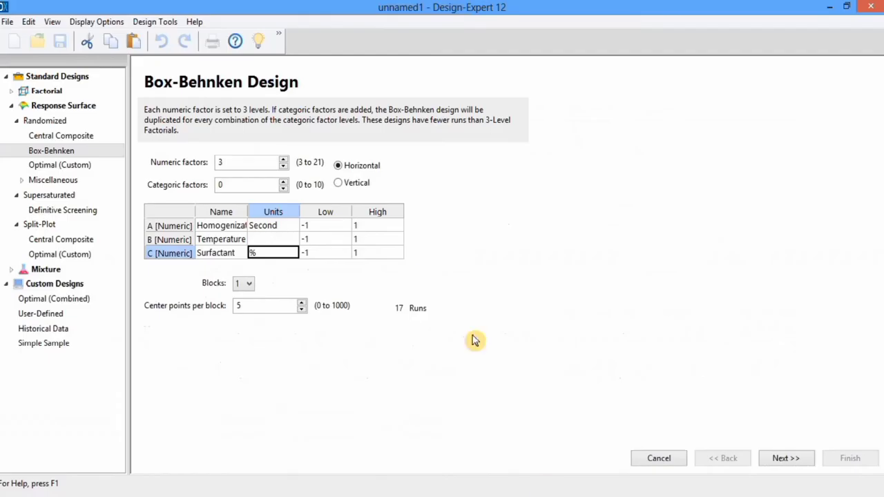
click(317, 230)
double_click(316, 230)
text(180.23)
click(369, 225)
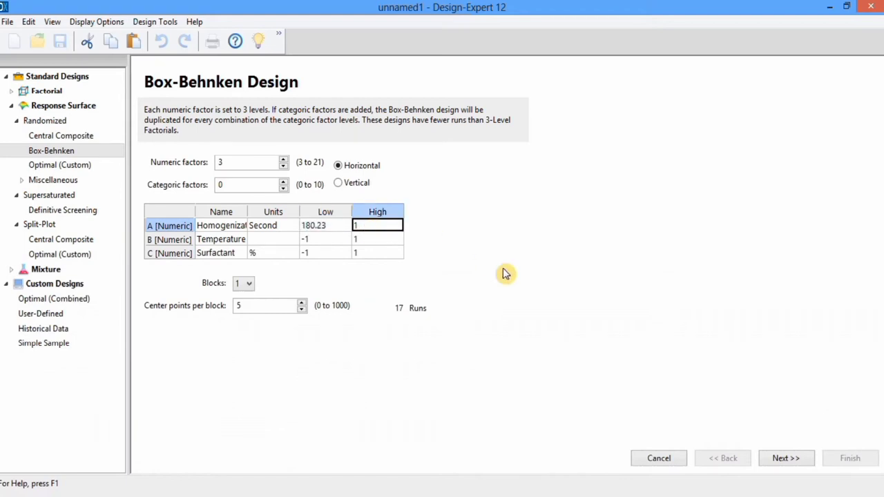
text(3)
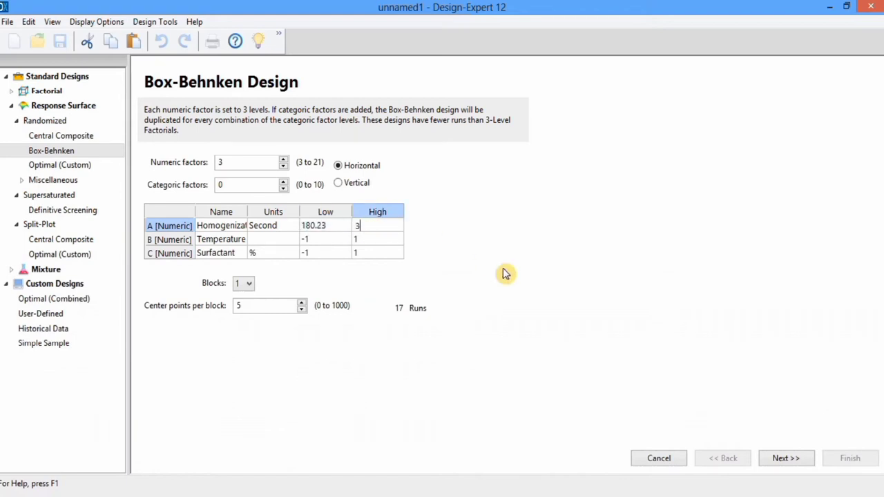
text(51.77)
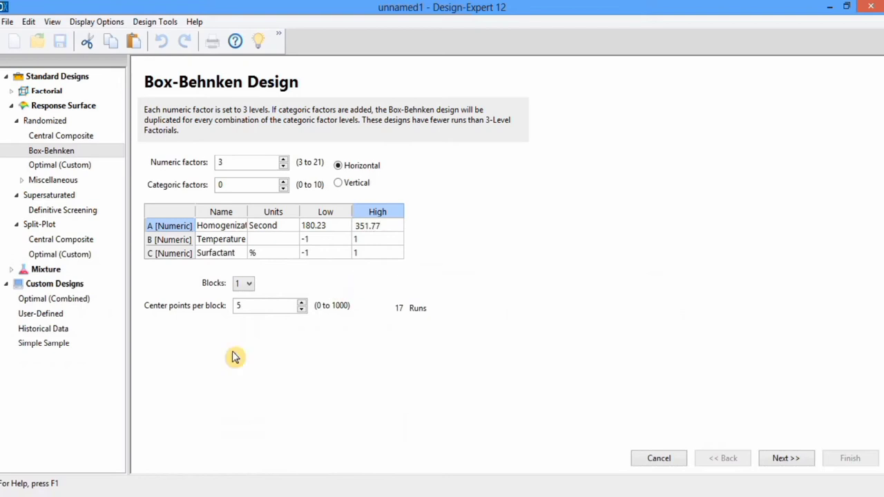
Copy the °C symbol from Table 1 of BBD 1.pdf in Foxit Reader and paste it as factor B's units in Design-Expert.
key(alt+Tab)
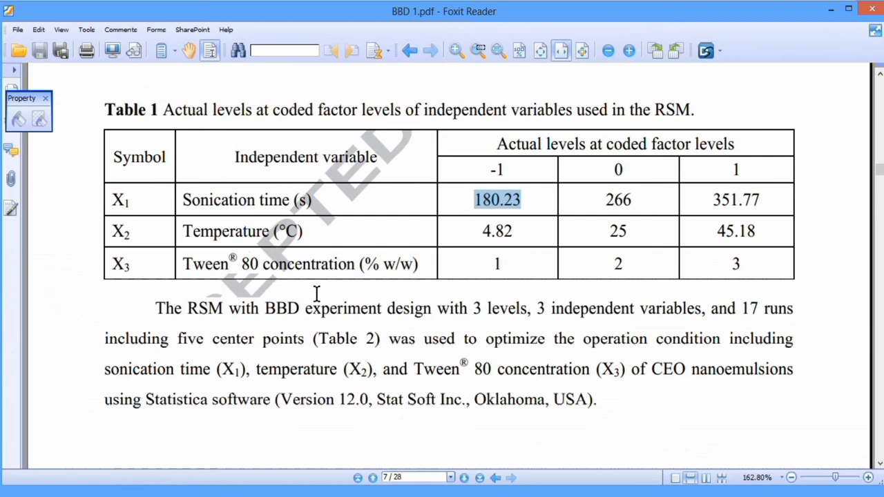
drag(278, 230, 292, 234)
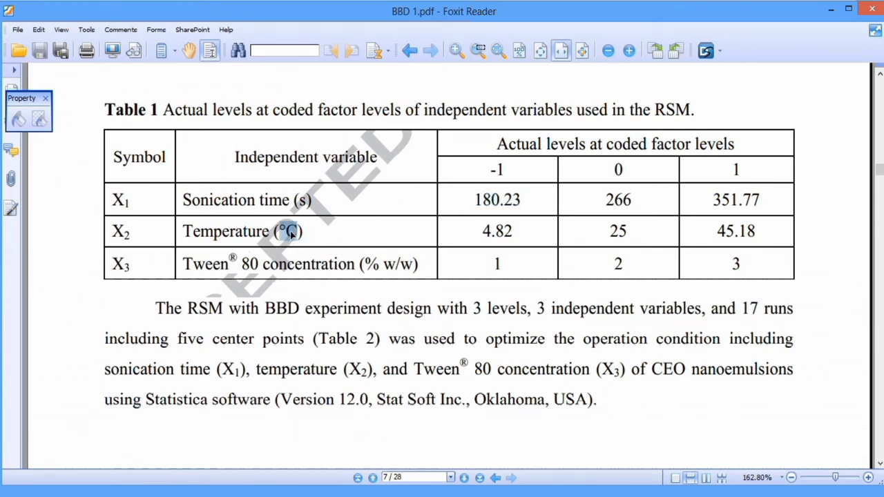
right_click(292, 234)
click(304, 239)
key(alt+Tab)
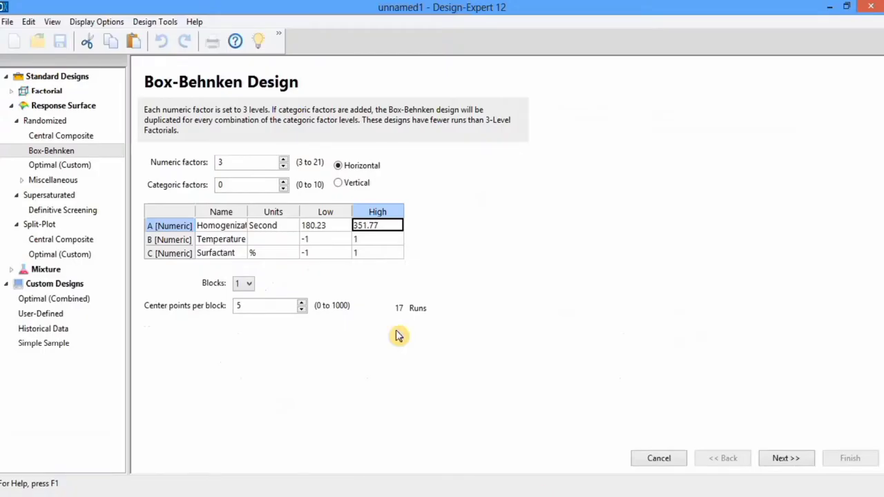
click(264, 240)
key(ctrl+v)
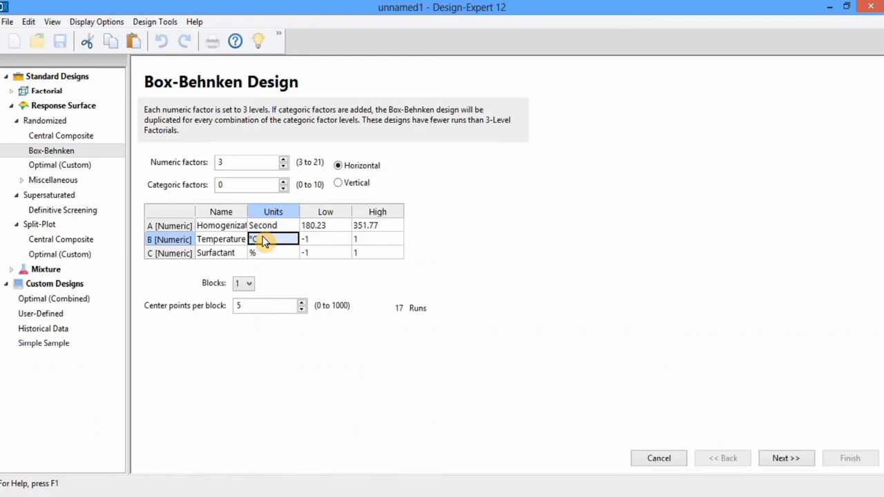
Set the low level of factor B (Temperature) to 4.82 and its high level to 45.18.
click(311, 239)
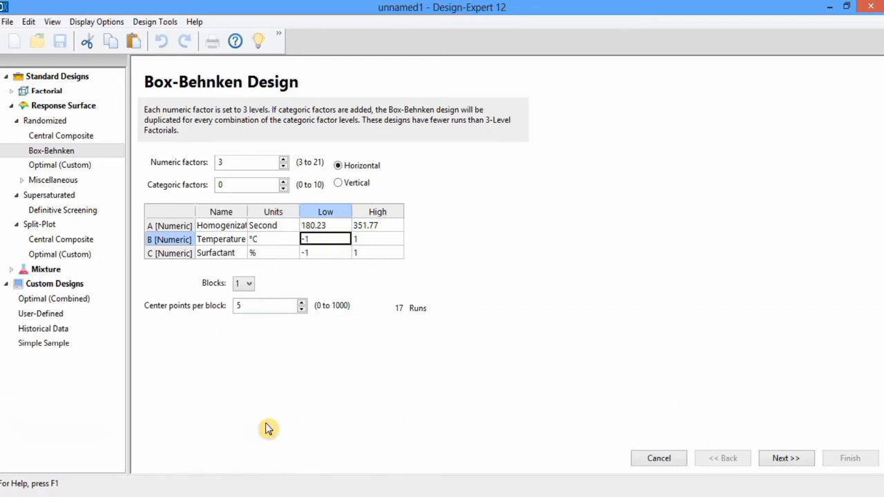
text(4.)
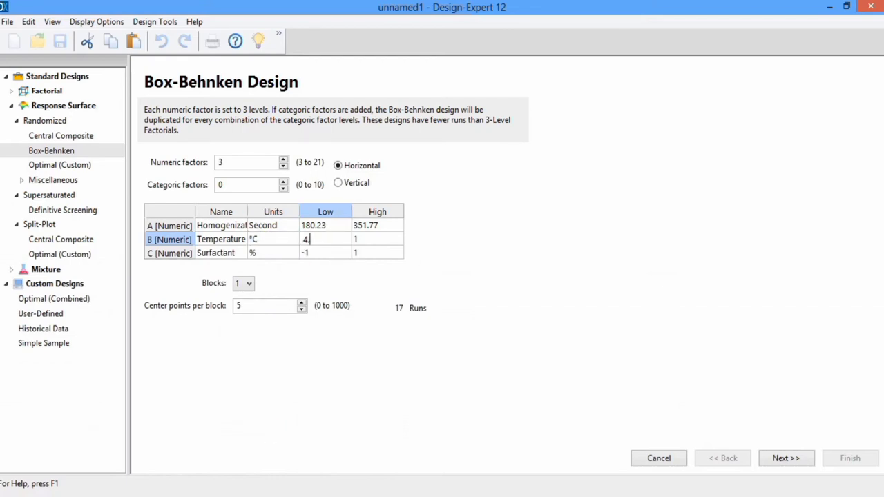
text(82)
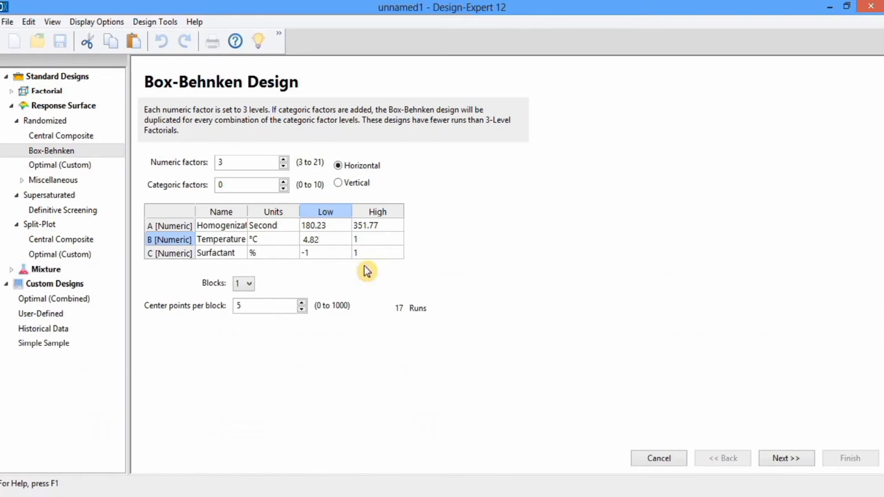
click(390, 239)
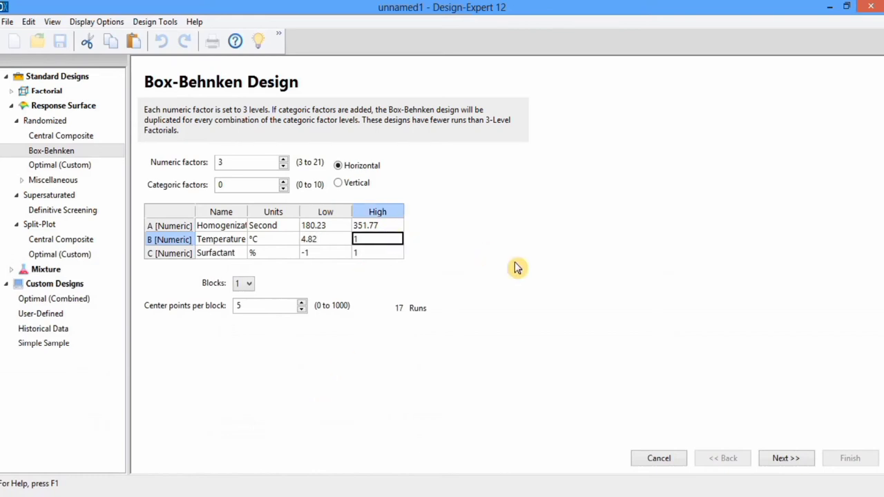
text(45.18)
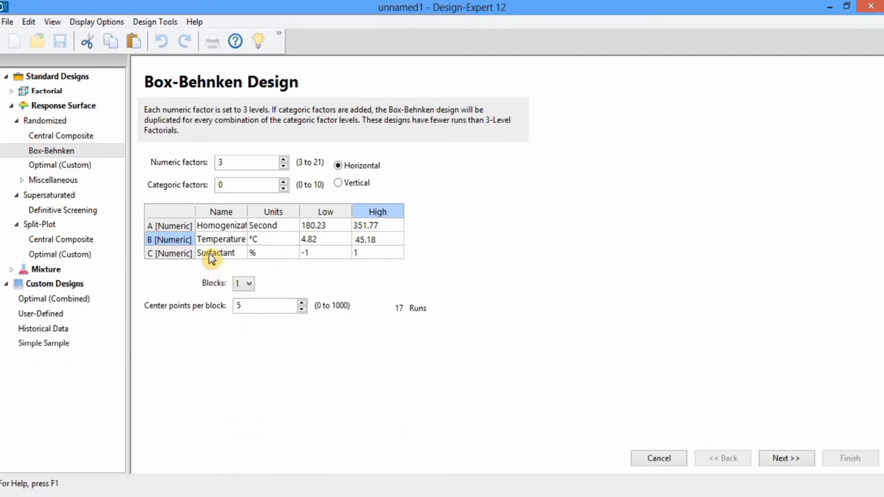
Set the low level of factor C (Surfactant) to 1 and its high level to 3.
click(320, 254)
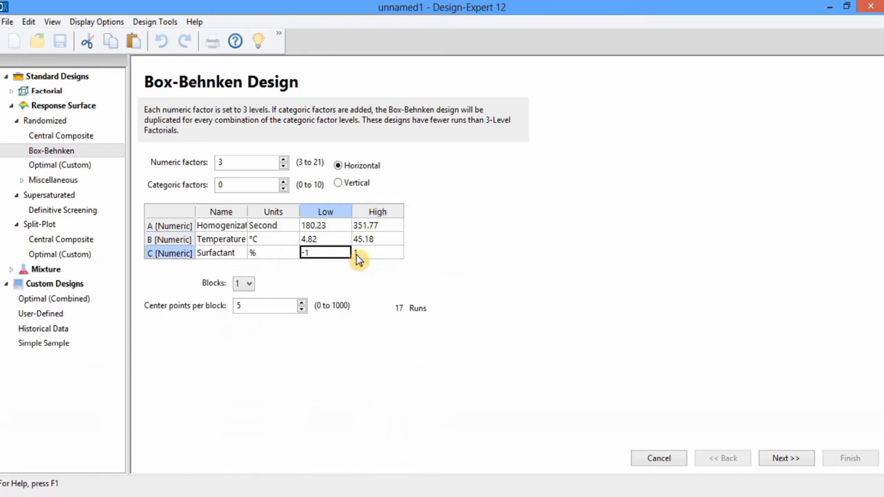
text(1)
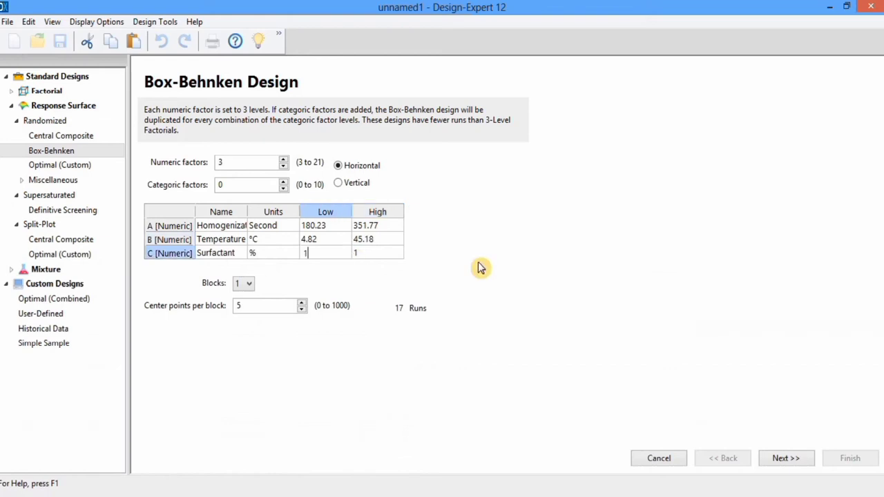
click(381, 252)
text(3)
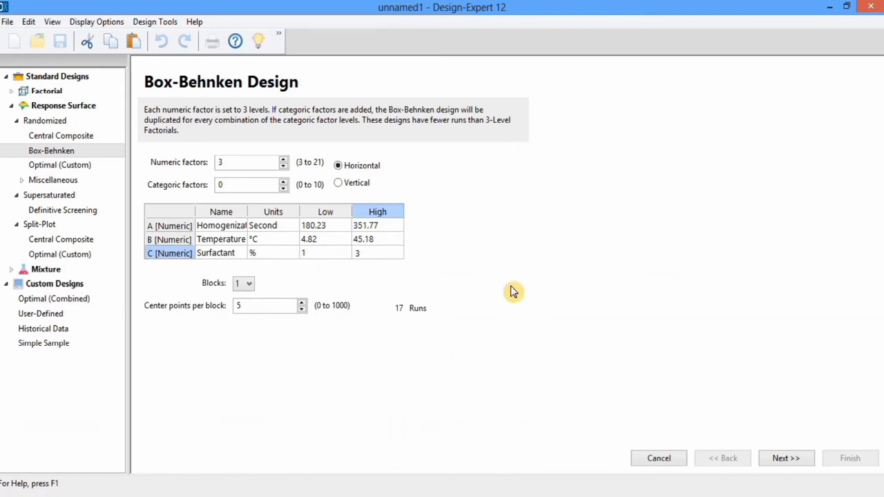
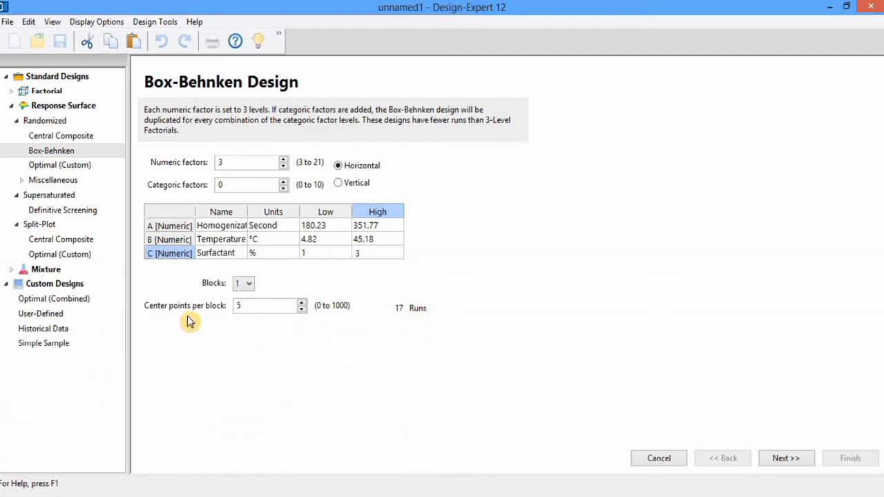
Set the center points per block to 5 and continue to the response settings.
click(255, 306)
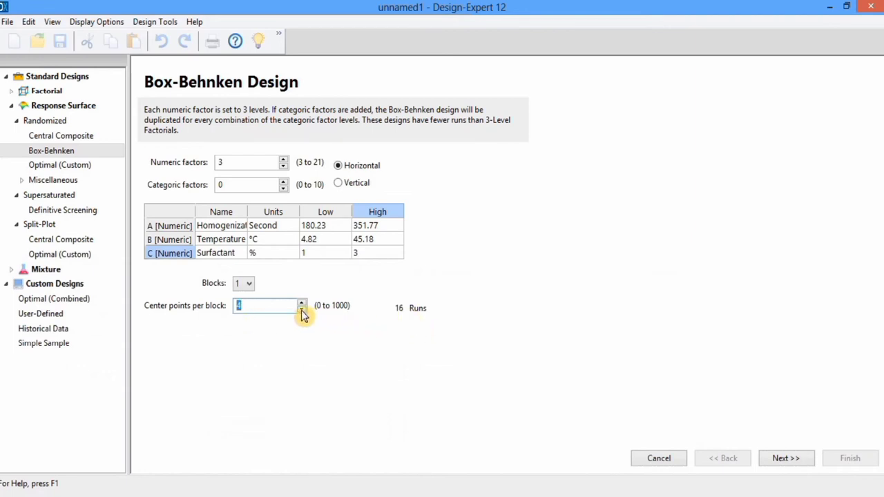
click(246, 307)
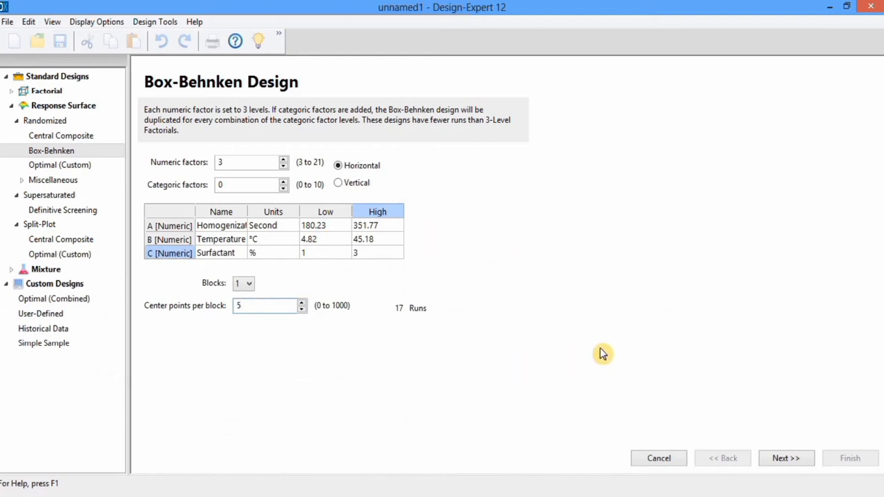
click(786, 459)
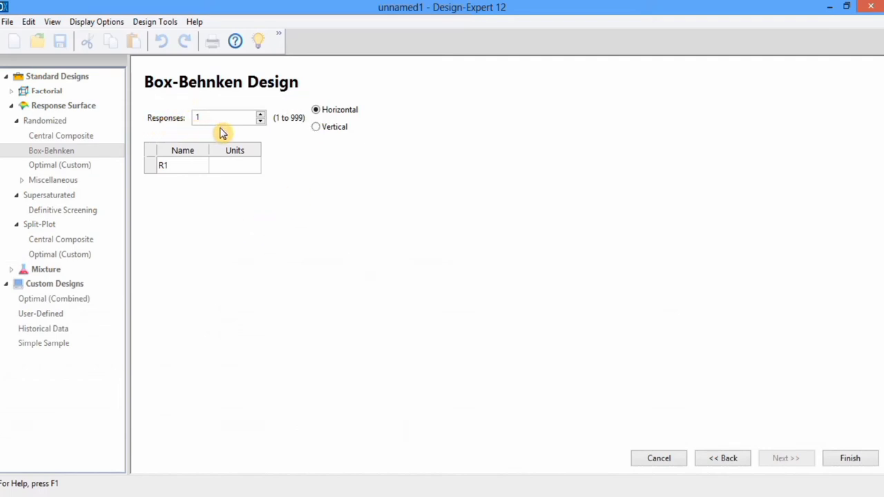
Set the number of responses to 4 and name the first response "Droplet Size" with units nm.
click(262, 115)
click(262, 115)
click(262, 115)
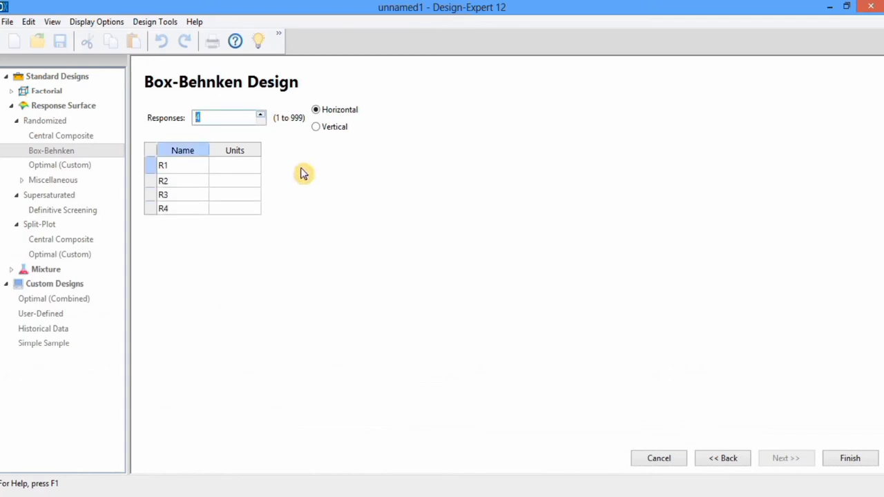
click(184, 167)
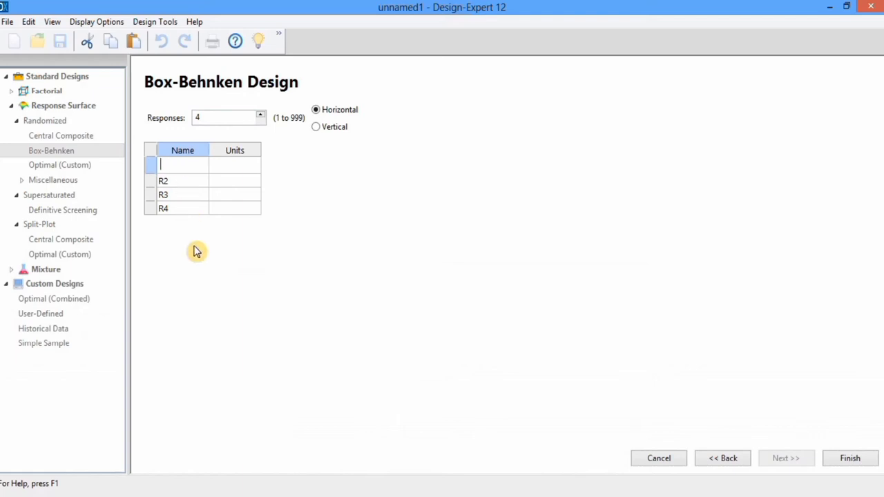
text(Droplet Size)
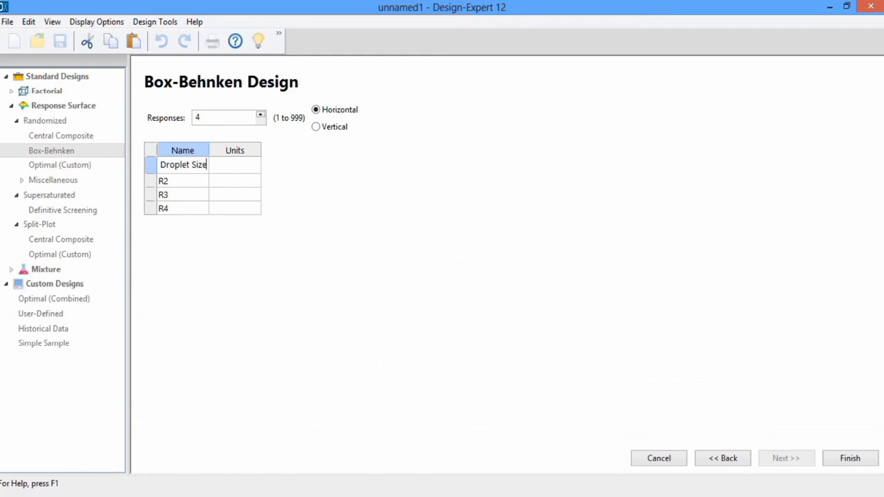
click(250, 170)
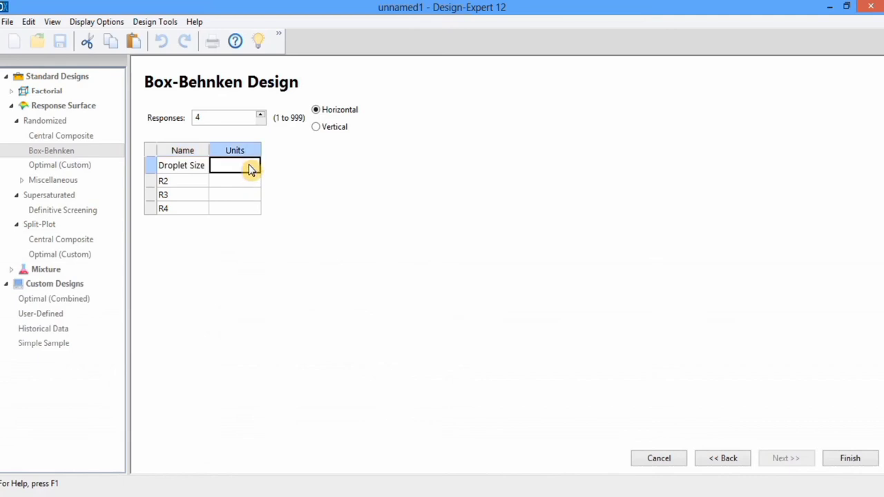
text(nm)
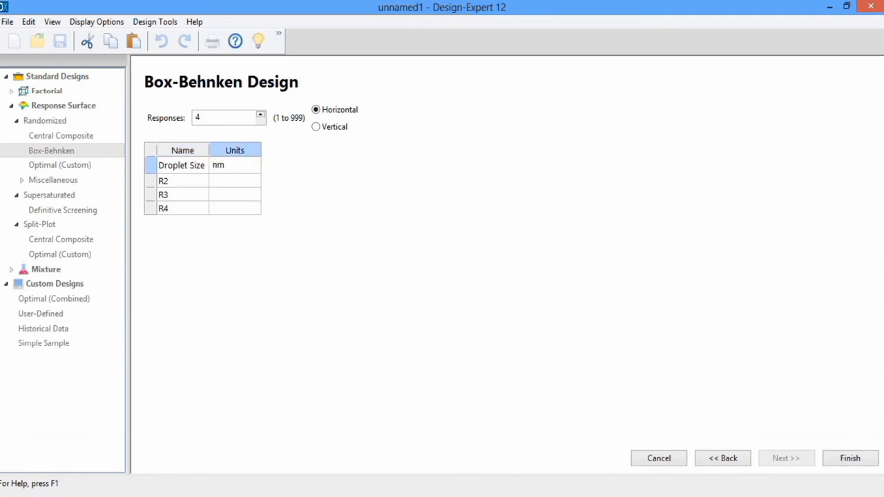
Reduce the number of responses to 3 and name the second response "PDI".
click(260, 121)
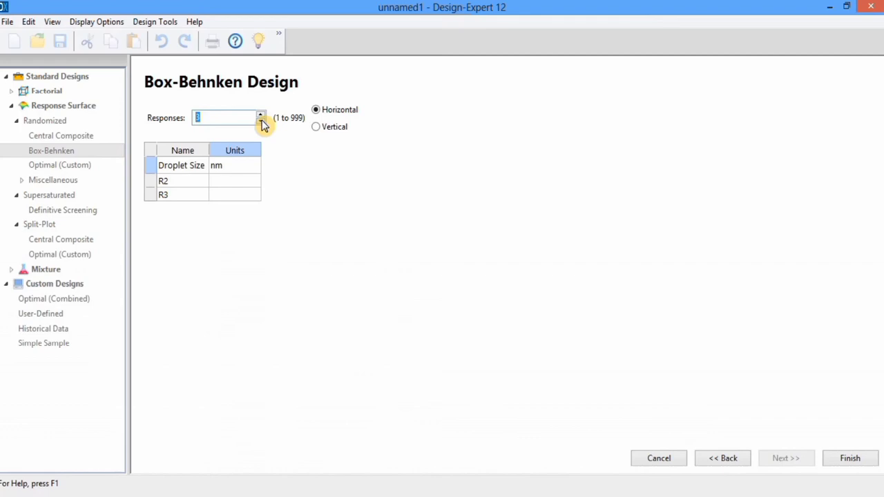
click(183, 181)
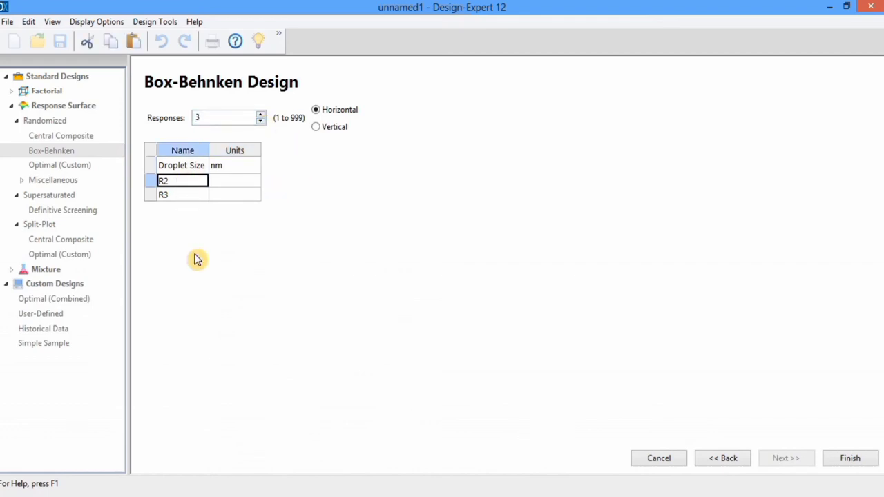
text(PD)
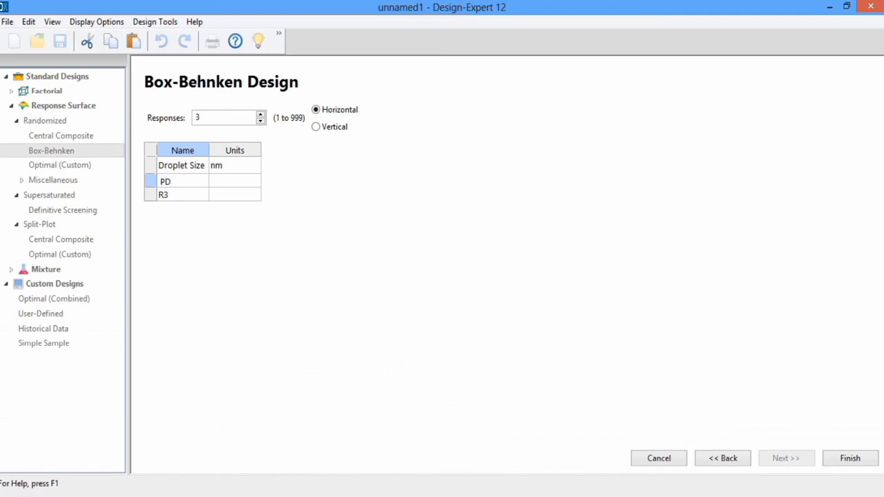
text(I)
Name the third response "Viscosity" with units mPa.s and finish the wizard to generate the design.
click(175, 197)
text(Viscosity)
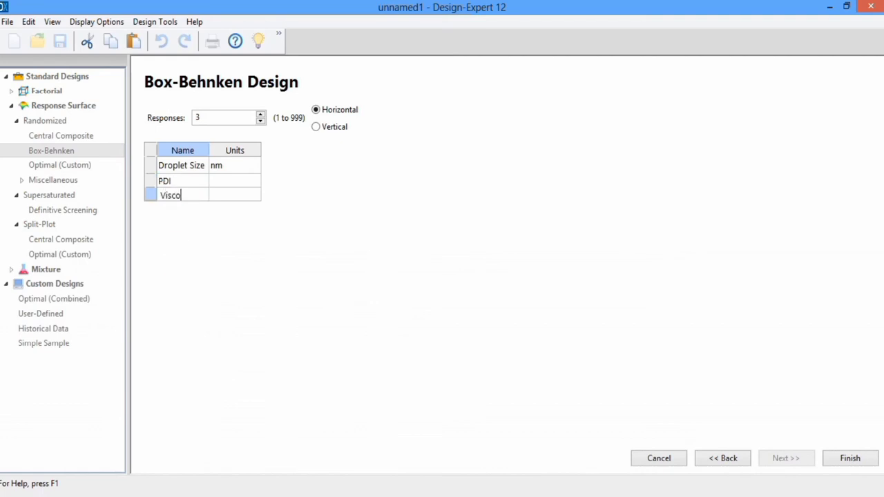
click(233, 196)
text(mPa.s)
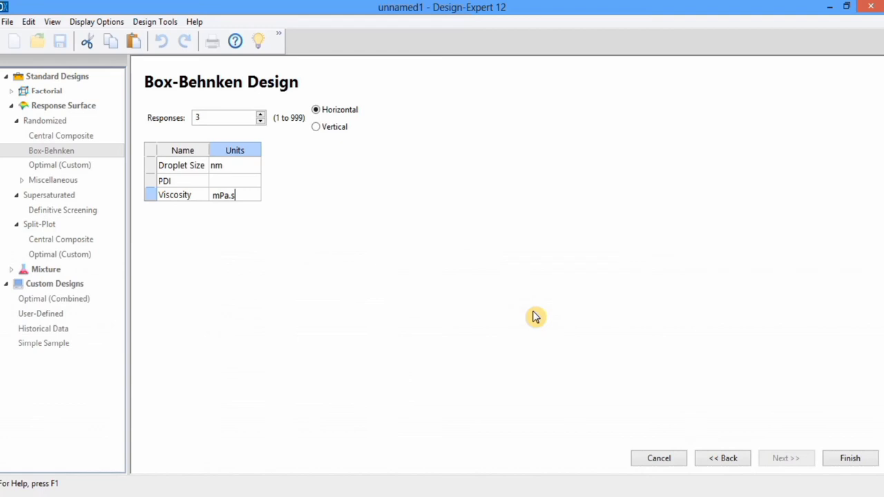
click(845, 457)
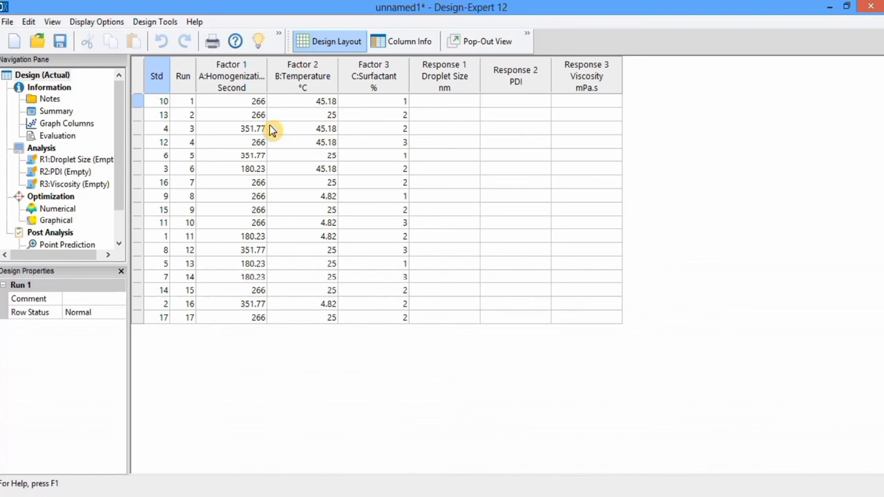
View the design's scatterplot of temperature against homogenization time, and return to the run table.
click(78, 124)
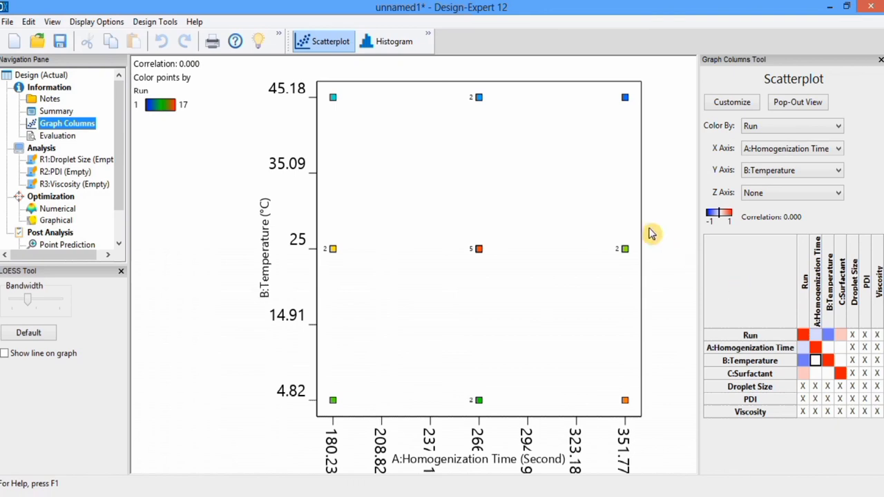
click(43, 75)
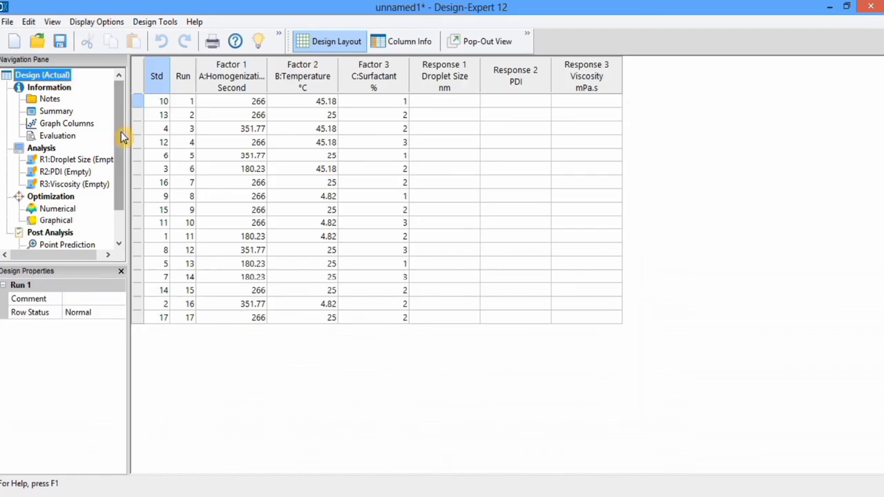
Review the factor info of factor A (Homogenization Time) and close it without changing anything.
click(232, 79)
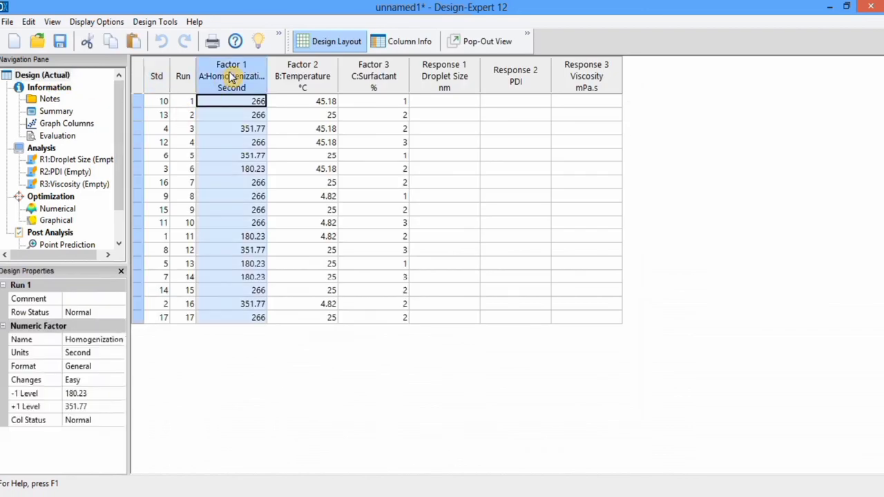
right_click(232, 78)
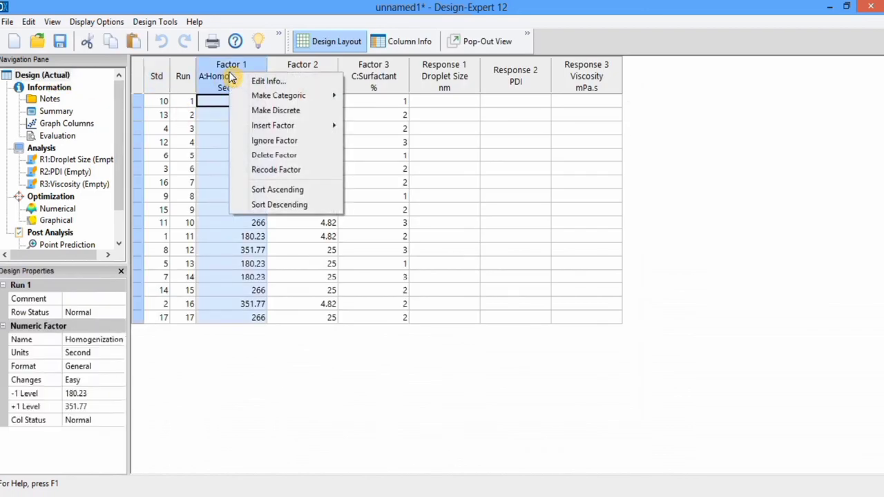
click(268, 81)
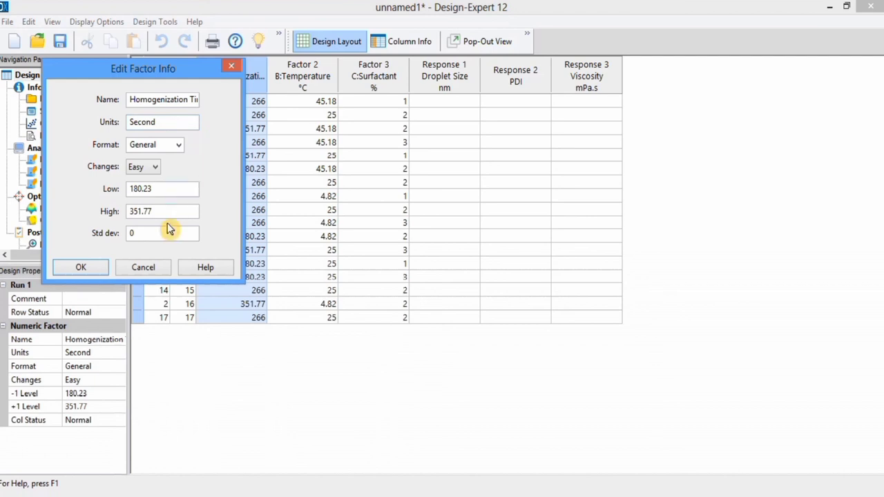
click(230, 65)
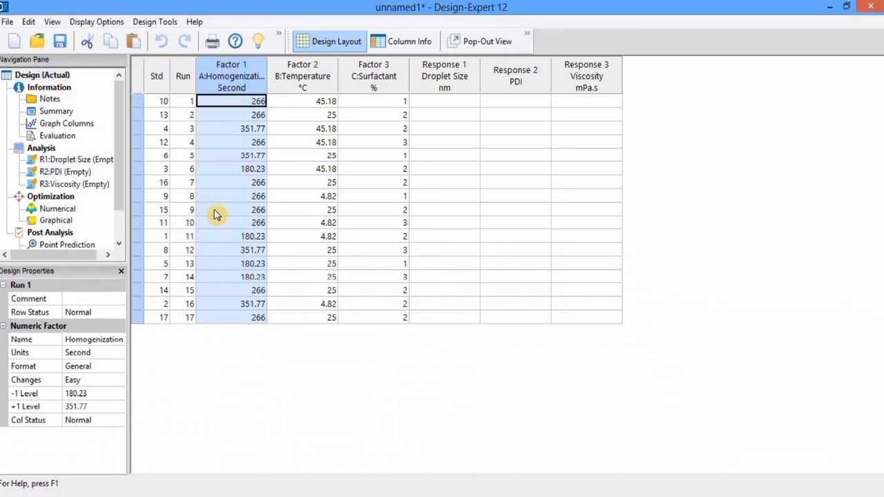
click(184, 78)
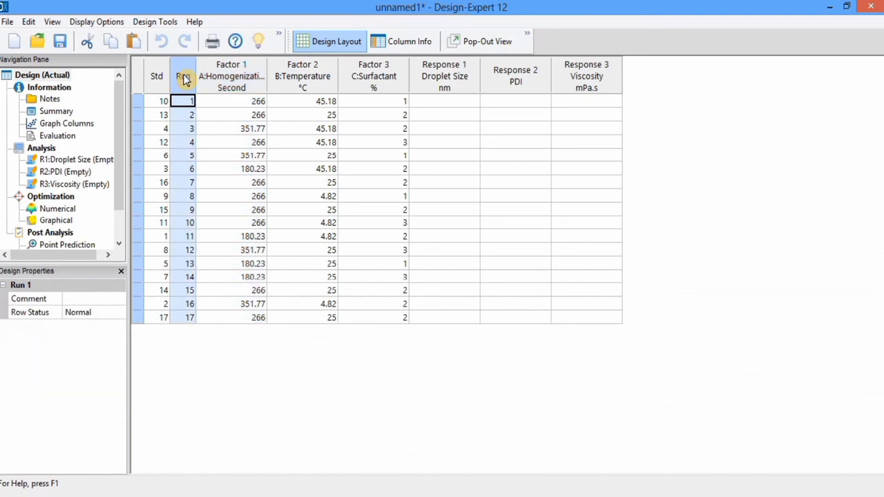
right_click(184, 78)
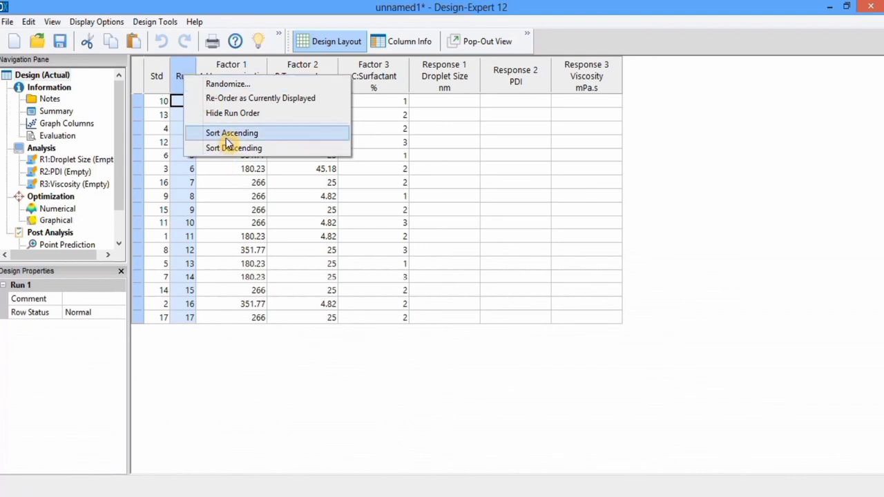
click(164, 354)
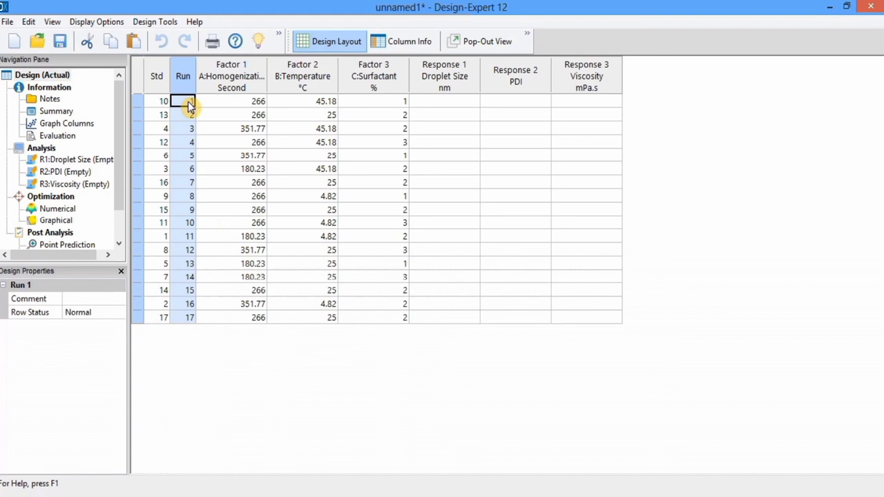
Show the Space Point Type column in the design layout.
click(140, 76)
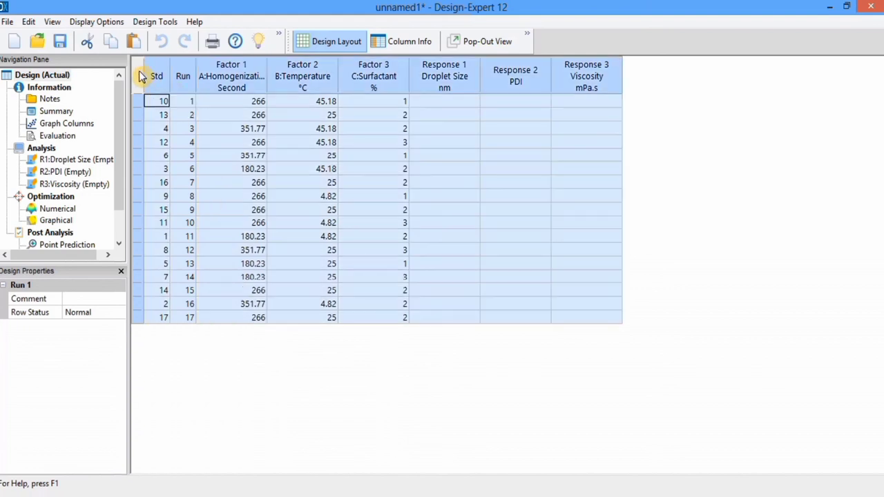
right_click(141, 76)
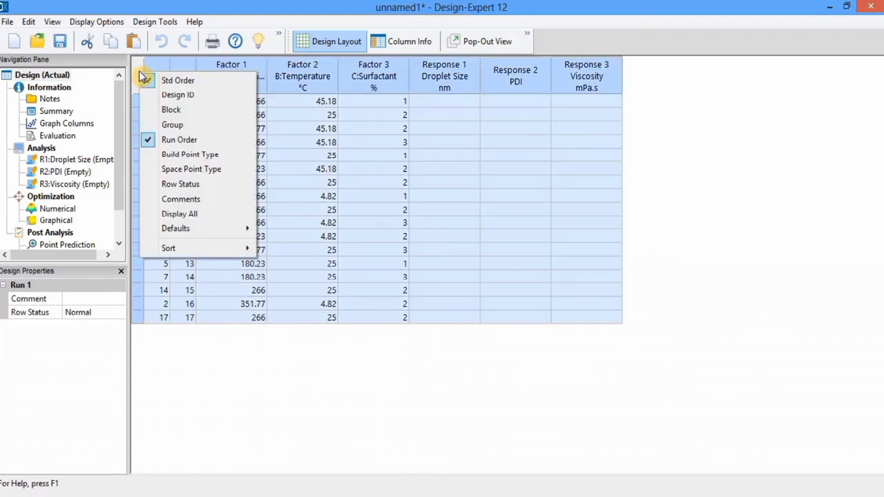
click(178, 80)
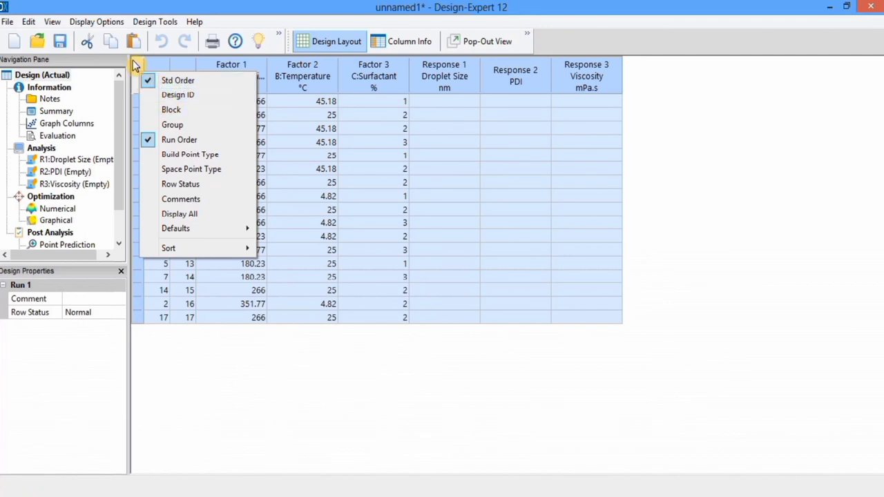
click(176, 169)
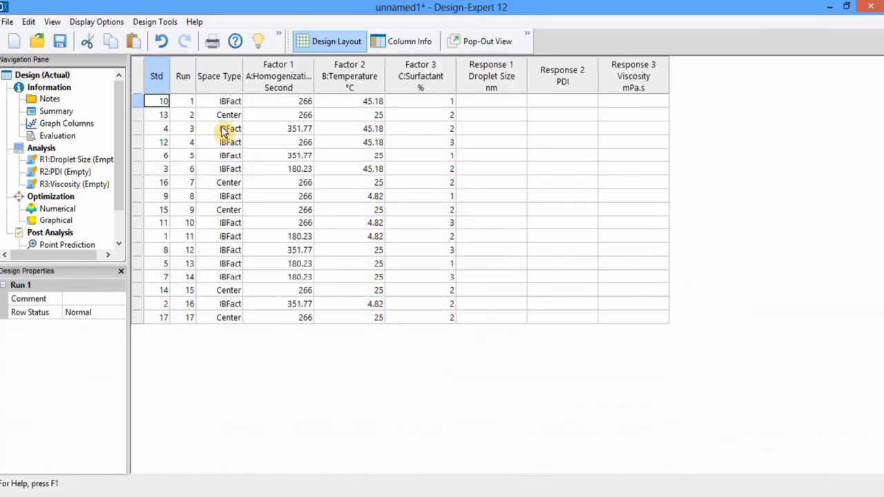